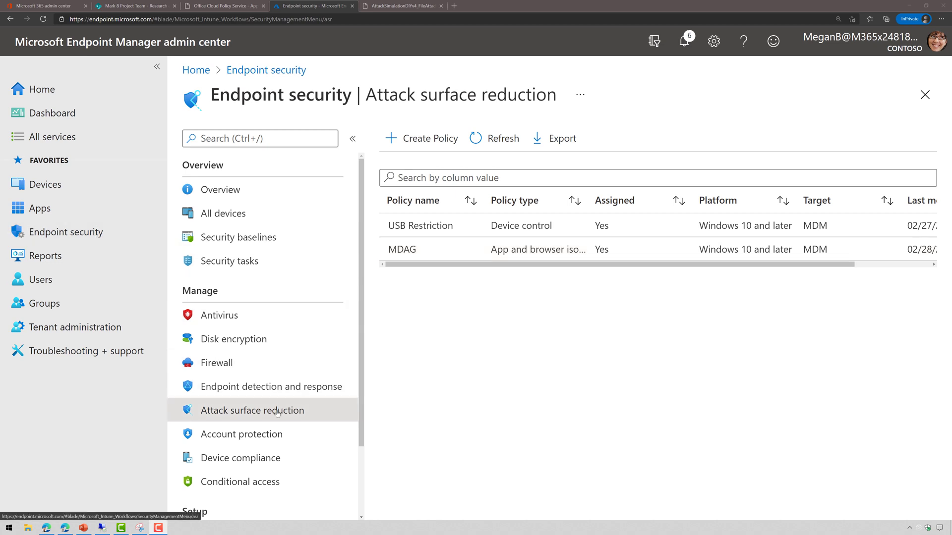
Start a new Windows 10 and later endpoint security profile, then discard the unsaved draft.
left_click(406, 148)
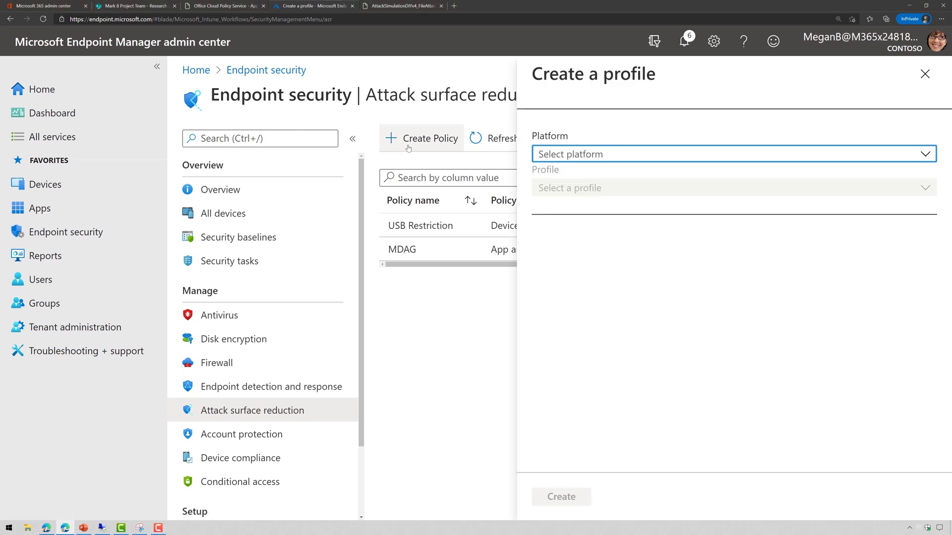
left_click(658, 155)
left_click(639, 174)
left_click(626, 188)
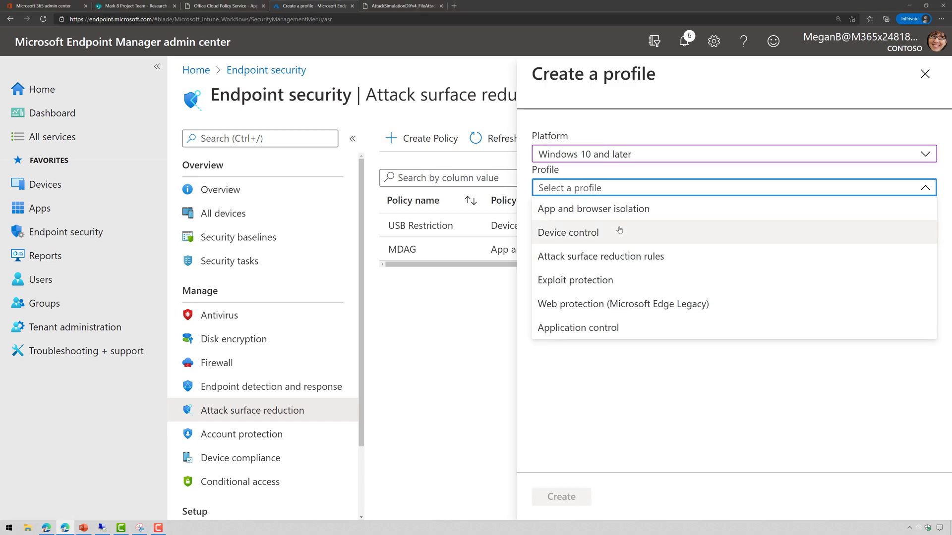
left_click(925, 74)
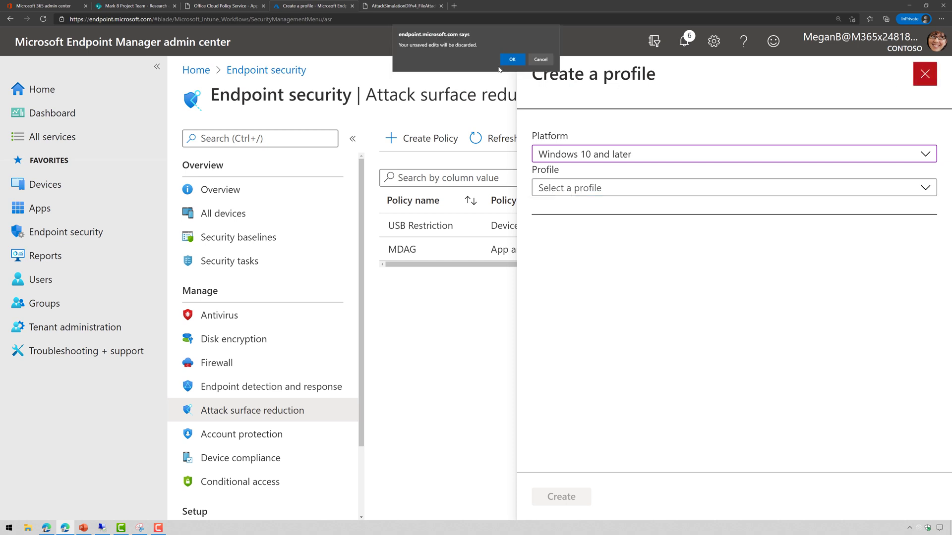
left_click(502, 63)
Open USB Restriction's configuration settings for editing and confirm Block removable storage is Yes.
left_click(425, 221)
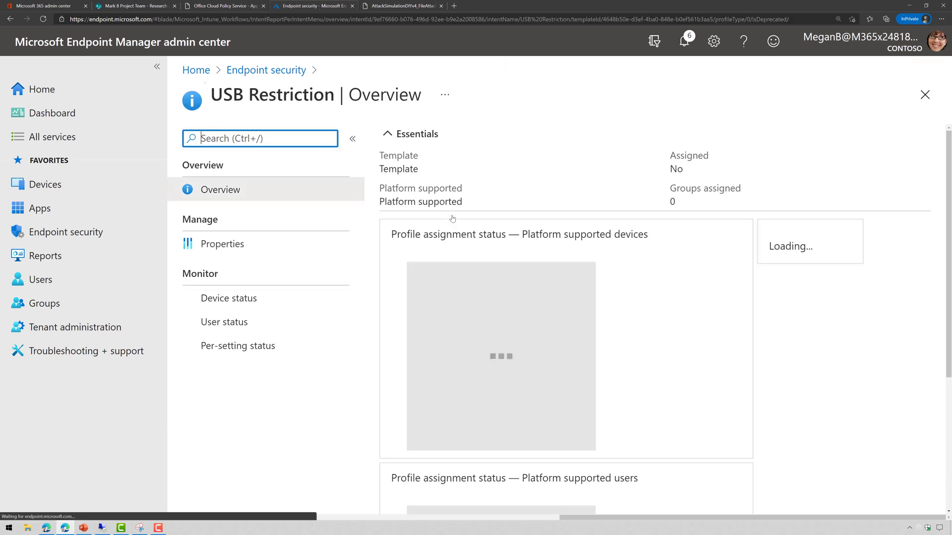
left_click(340, 243)
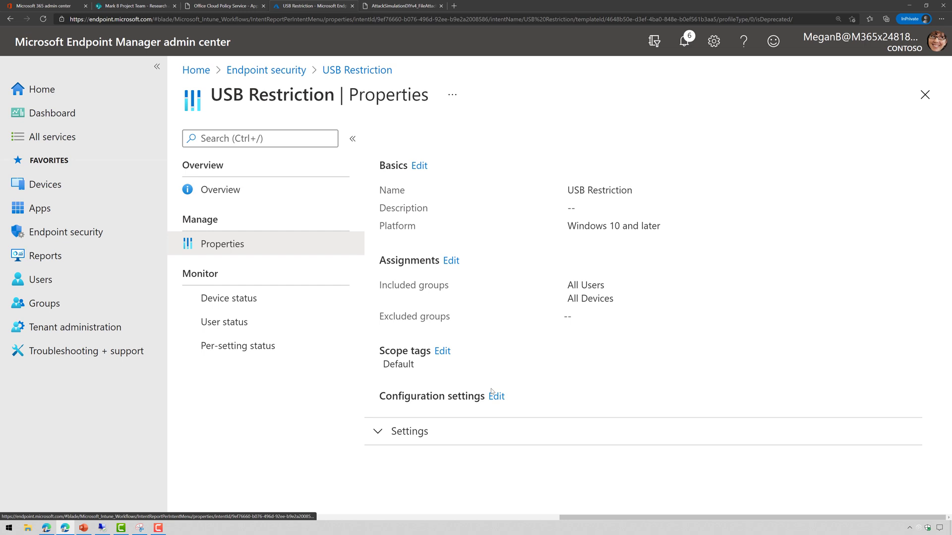
left_click(496, 397)
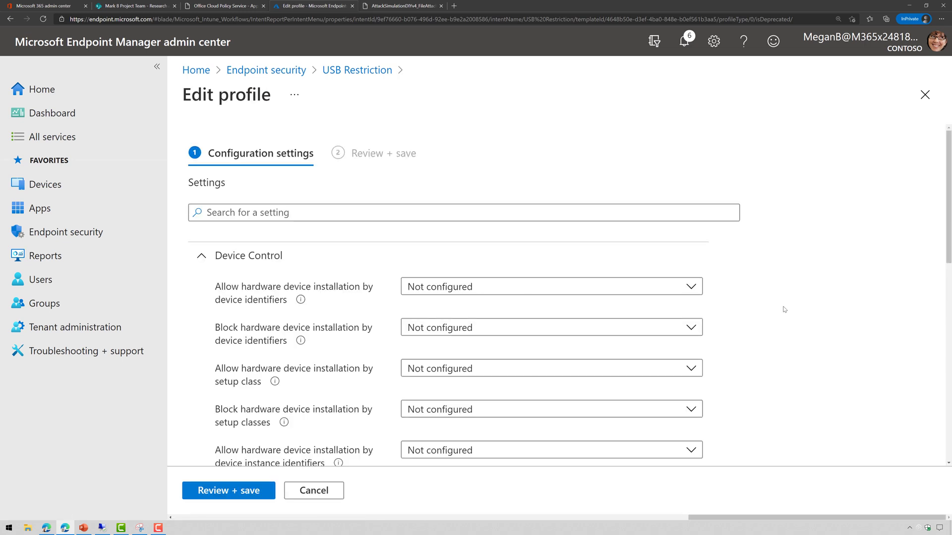
scroll(784, 310, "down", 2)
scroll(785, 309, "down", 1)
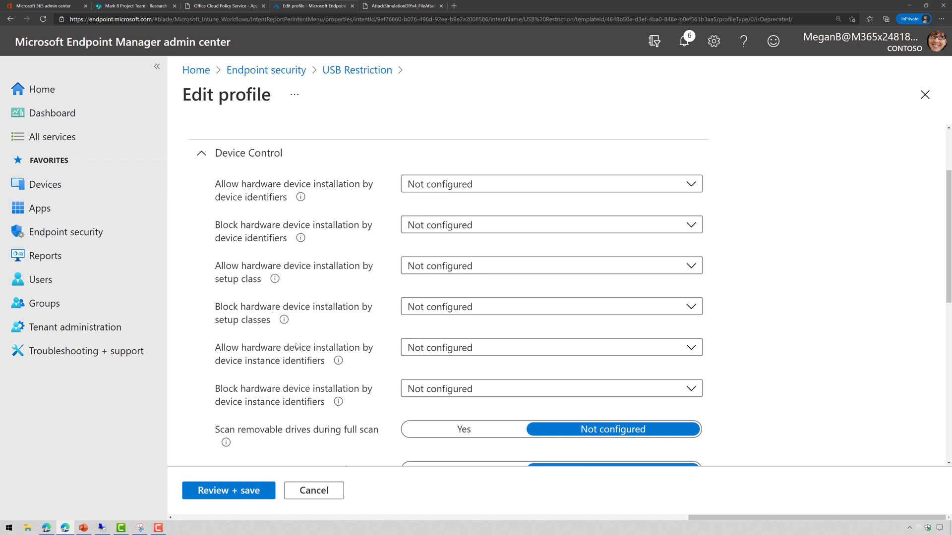
scroll(327, 352, "down", 2)
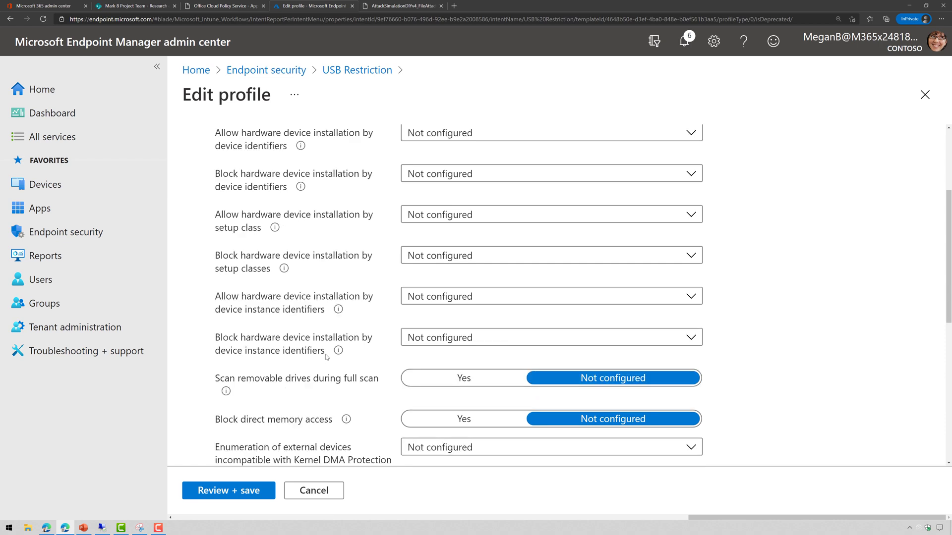
scroll(327, 357, "down", 1)
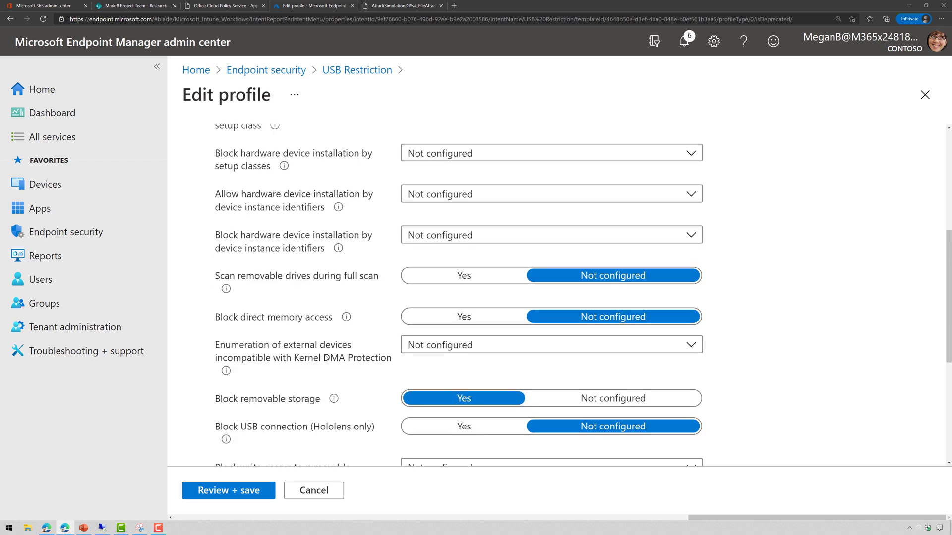
scroll(326, 357, "down", 1)
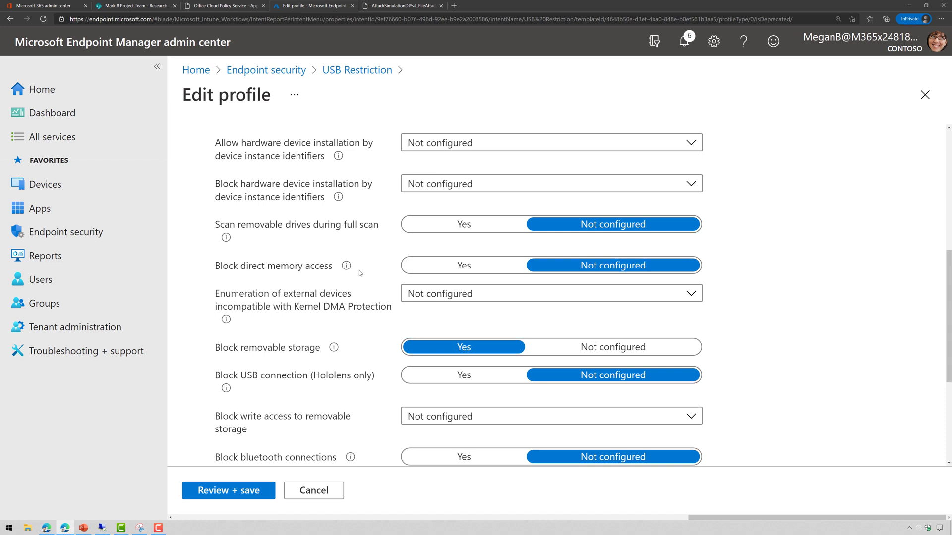
scroll(384, 266, "down", 1)
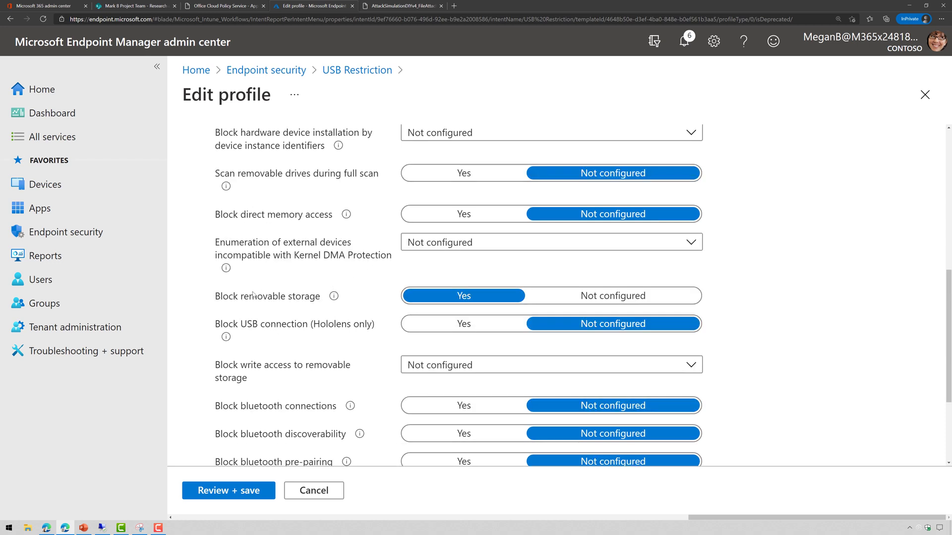
mouse_move(333, 297)
scroll(372, 298, "down", 1)
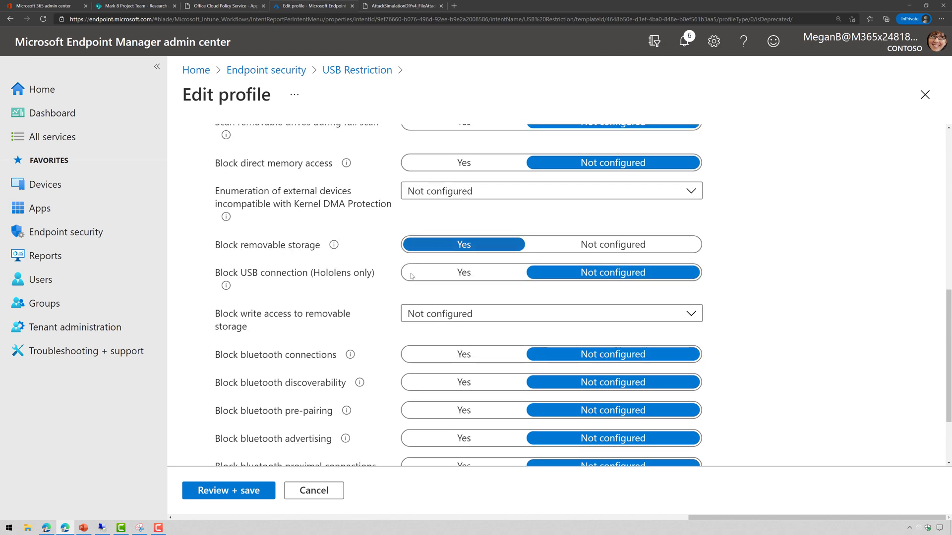
Review and save the USB Restriction policy unchanged, checking its All Users and All Devices assignments.
left_click(241, 495)
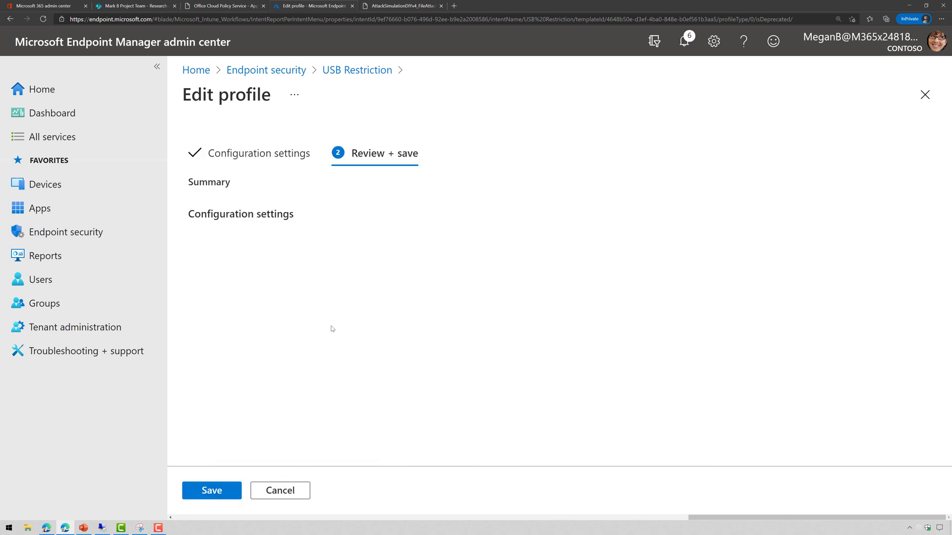
left_click(229, 497)
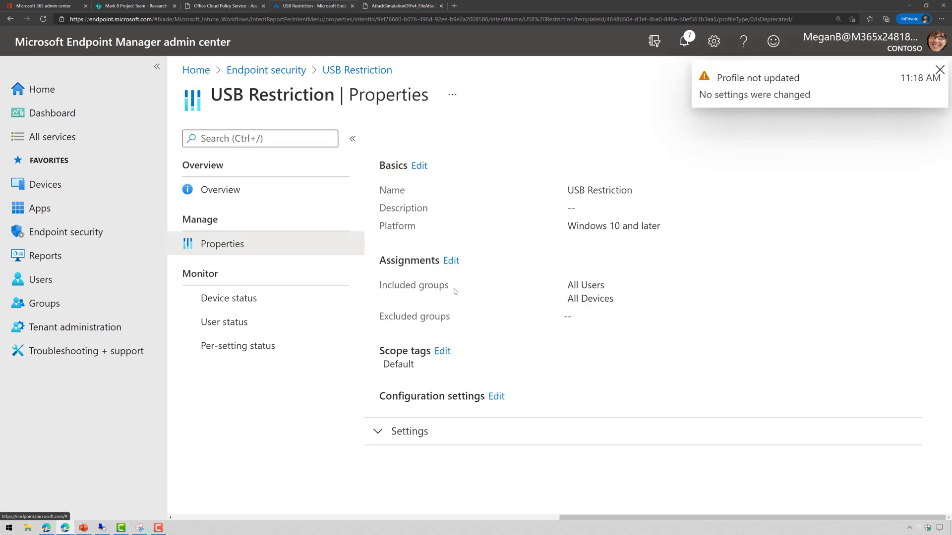
left_click_drag(569, 285, 623, 311)
left_click(623, 312)
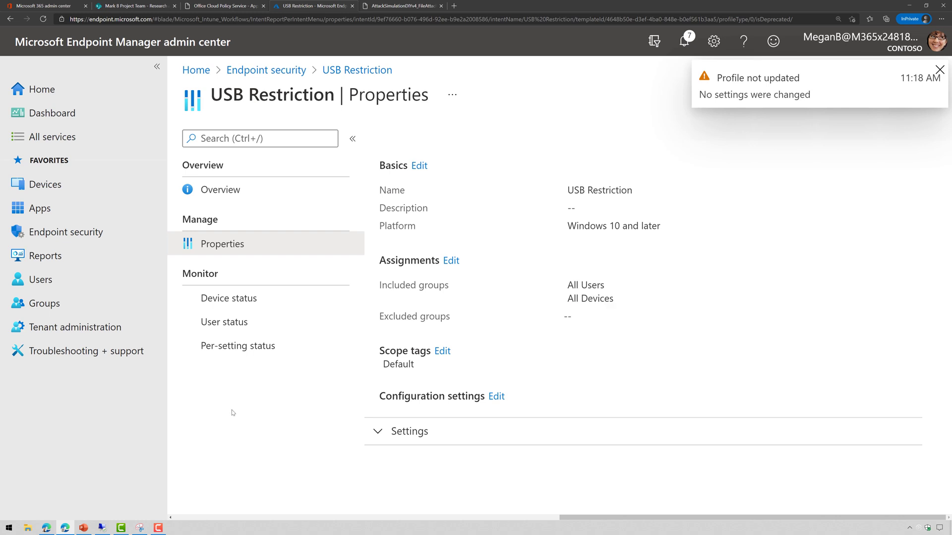
From This PC, try opening Removable Disk D: and E:, dismissing each 'Access is denied' error.
left_click(101, 528)
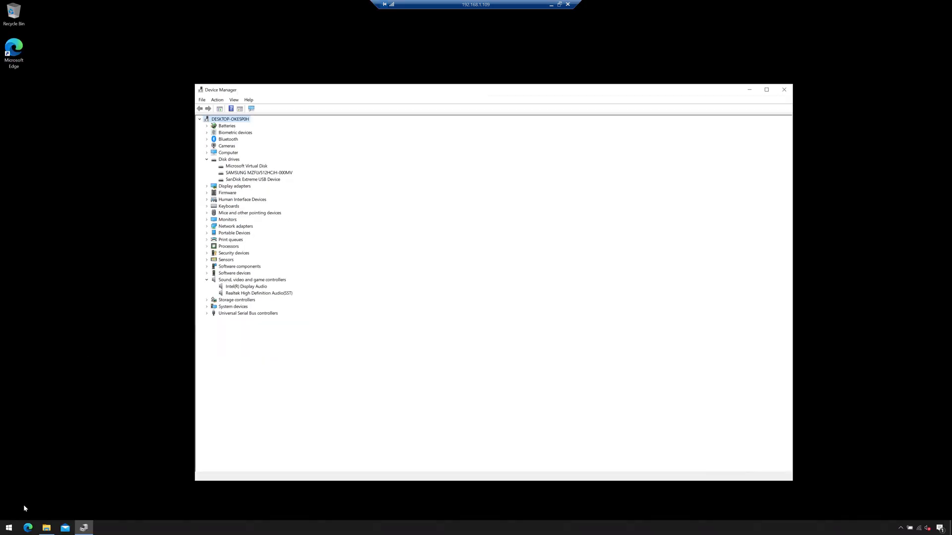
left_click(46, 528)
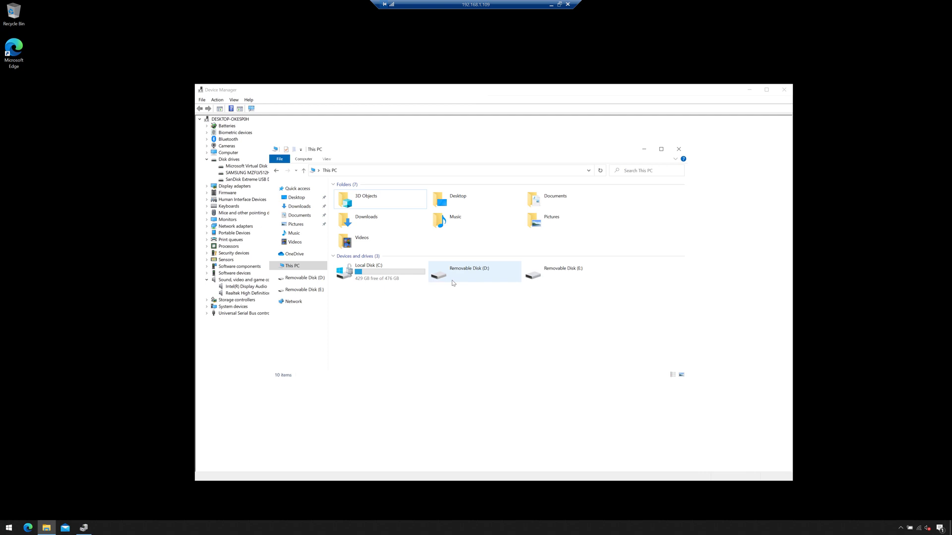
double_click(463, 278)
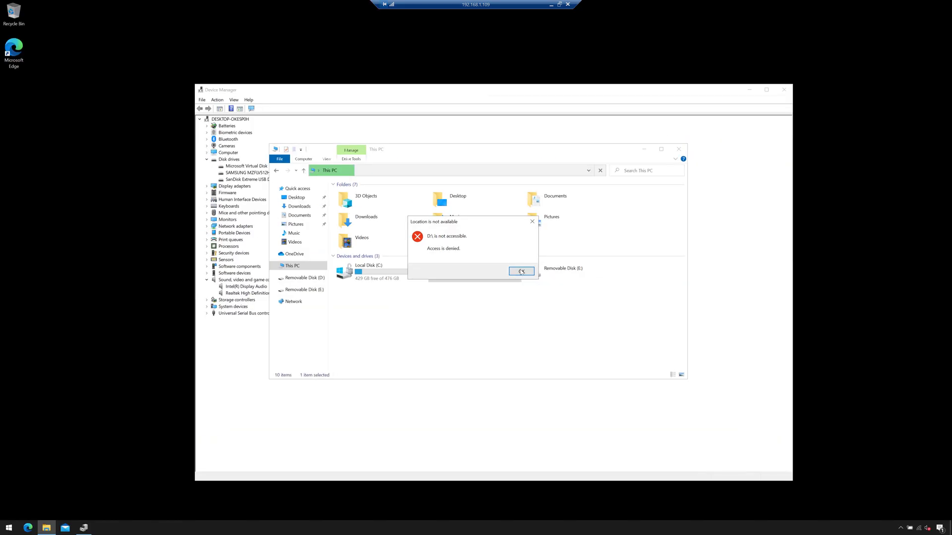
left_click(564, 308)
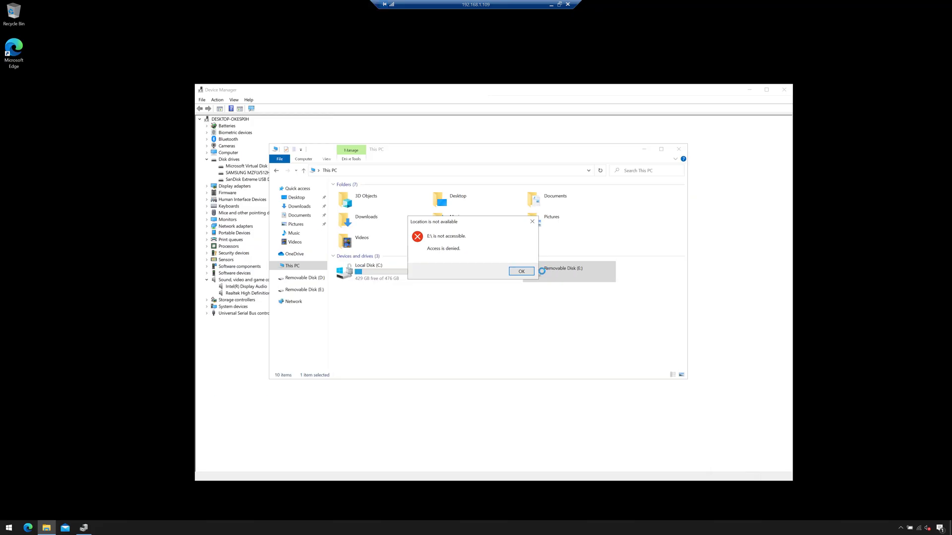
left_click(521, 271)
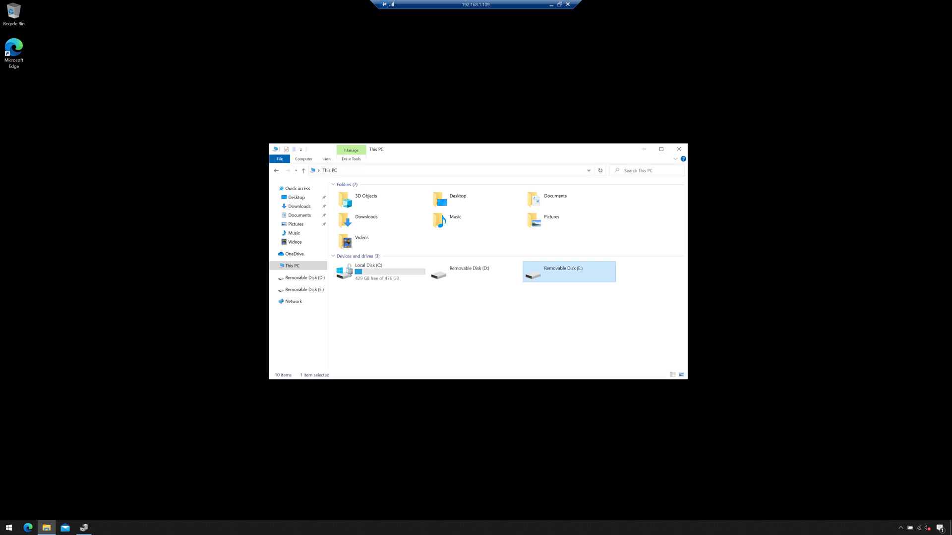
In Disk Management, delete the USB drive's UEFI_NTFS (E:) and CPBA (D:) volumes.
right_click(8, 530)
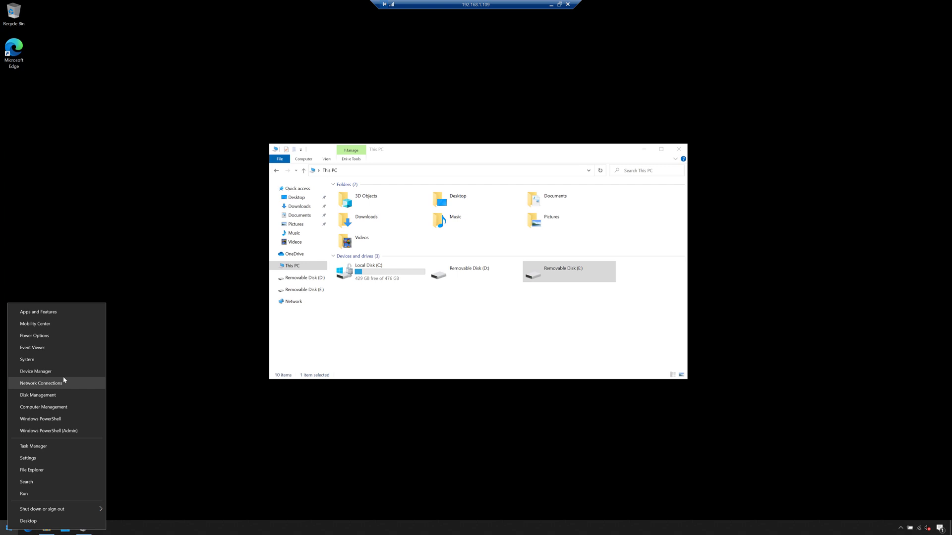
left_click(64, 396)
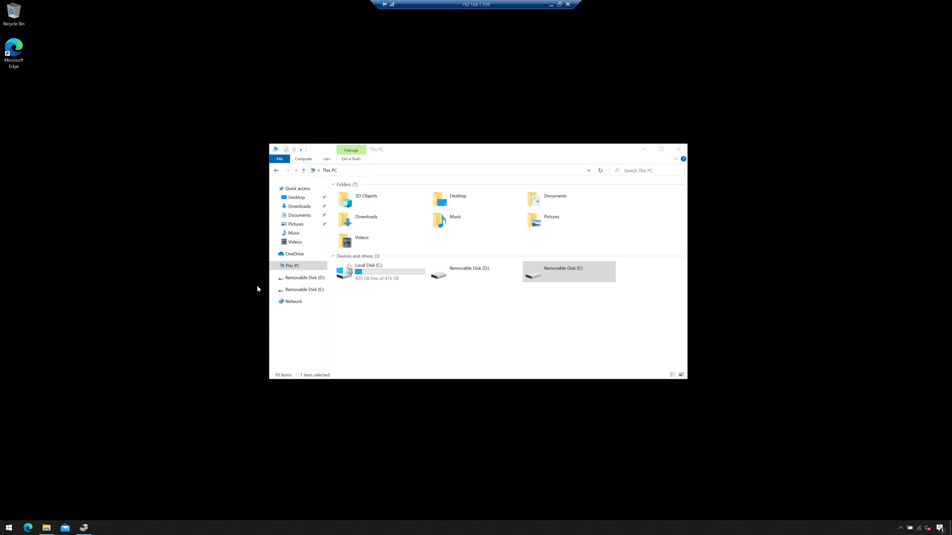
left_click_drag(330, 262, 559, 402)
left_click_drag(114, 72, 150, 72)
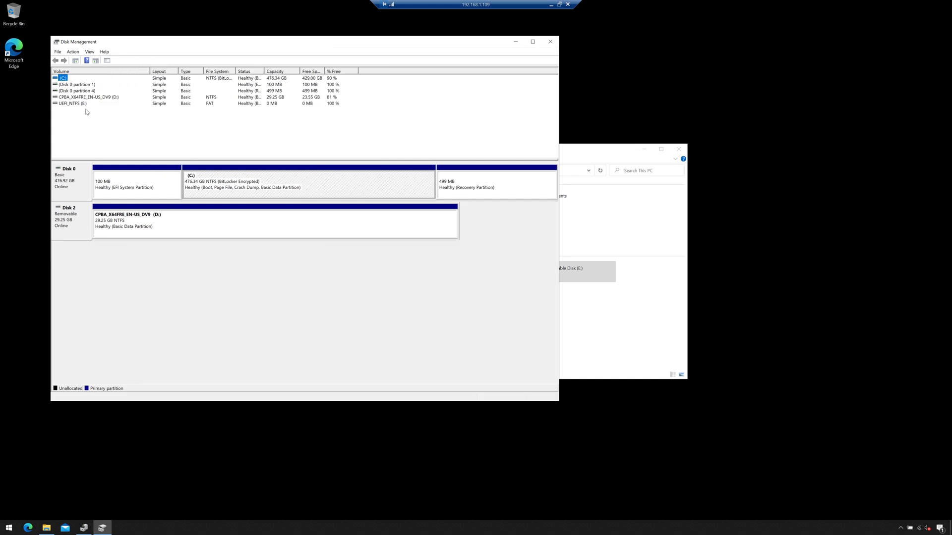
right_click(84, 104)
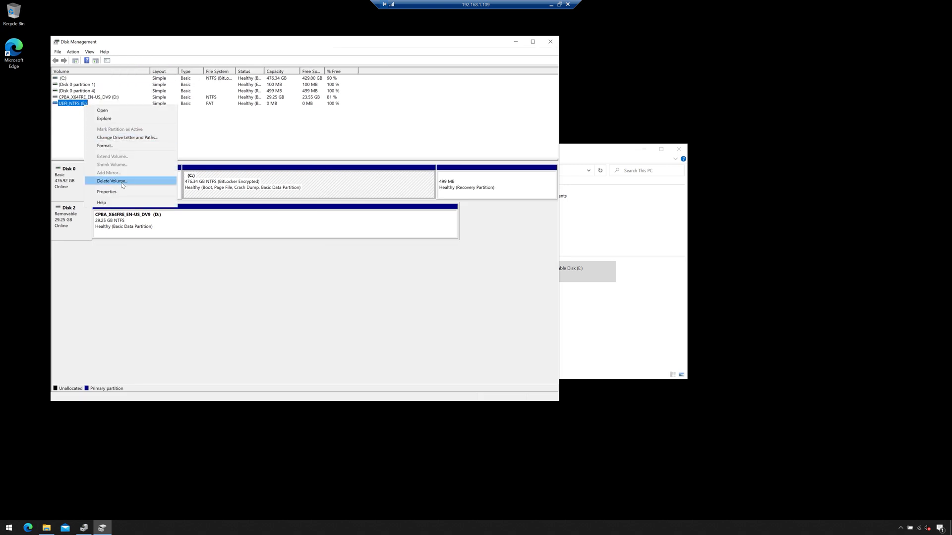
left_click(111, 181)
left_click(505, 334)
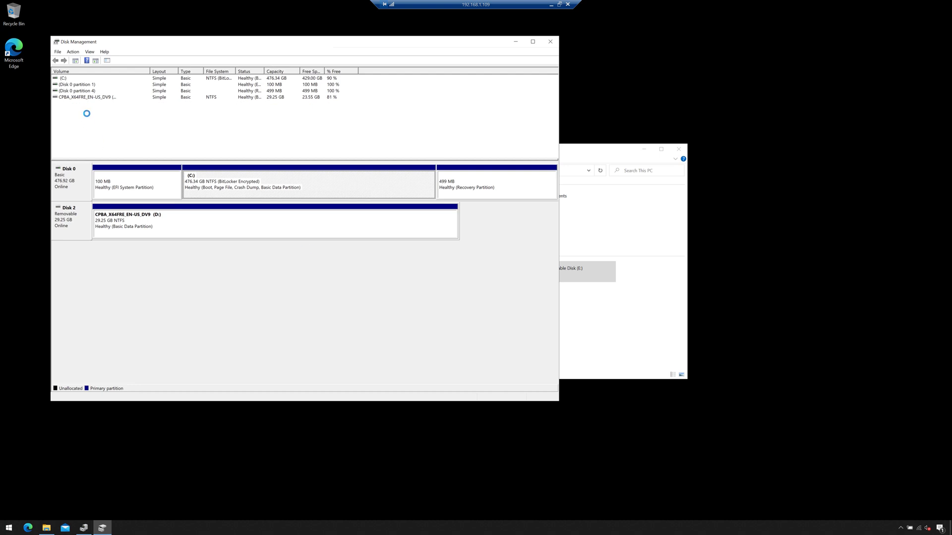
right_click(84, 97)
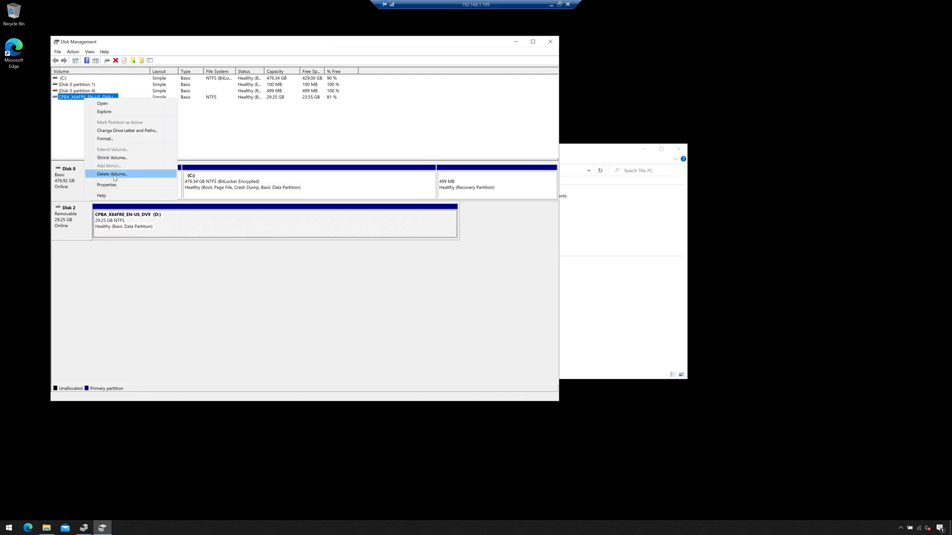
left_click(112, 174)
left_click(505, 334)
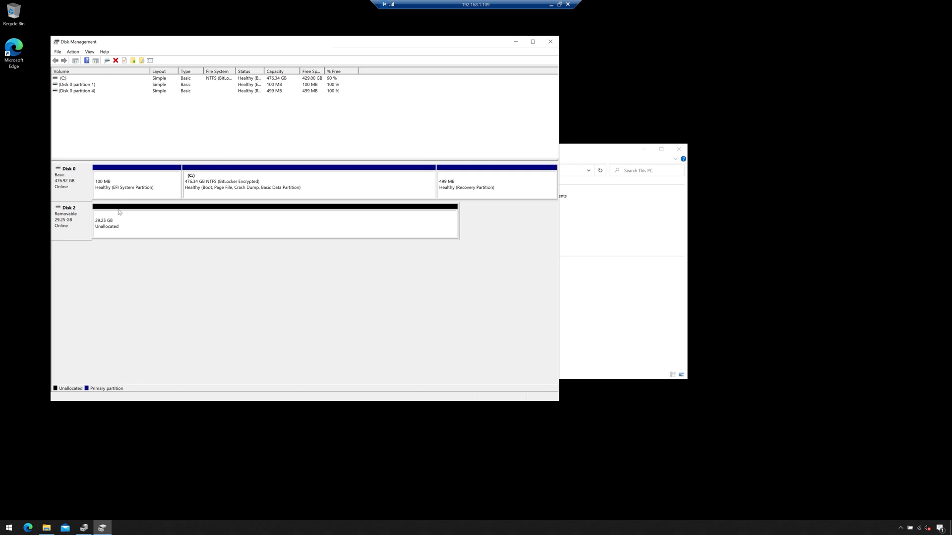
Create a new simple volume E: on the unallocated space using full size and default format.
right_click(119, 227)
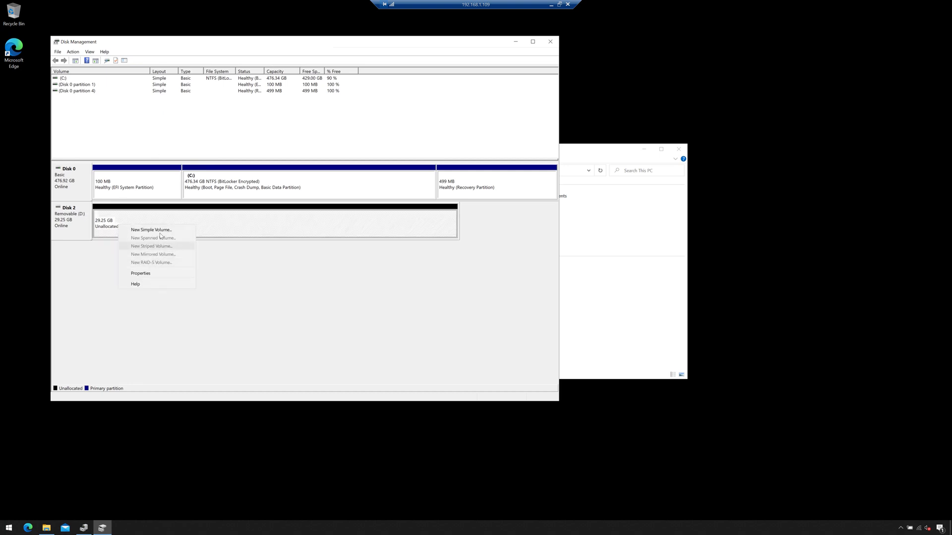
left_click(169, 229)
left_click(196, 211)
left_click(196, 212)
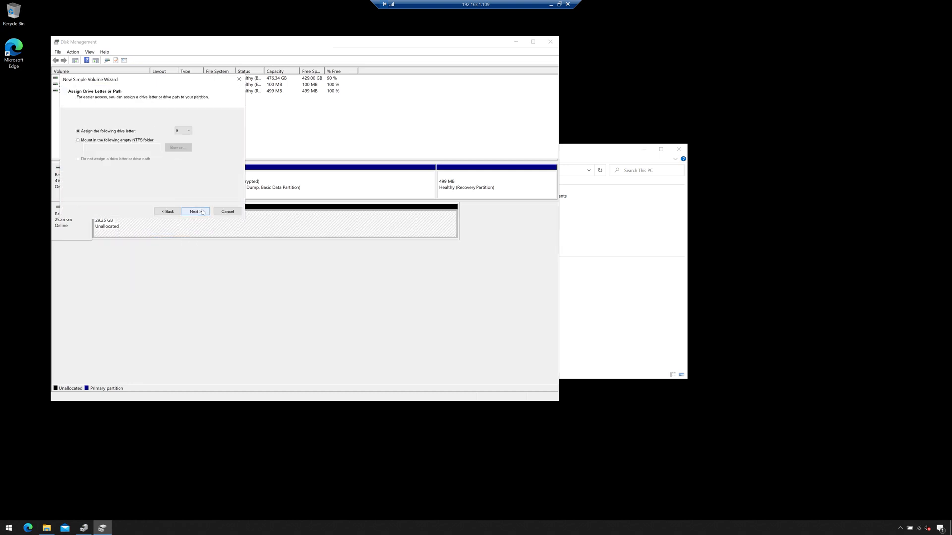
left_click(196, 212)
left_click(202, 213)
left_click(197, 211)
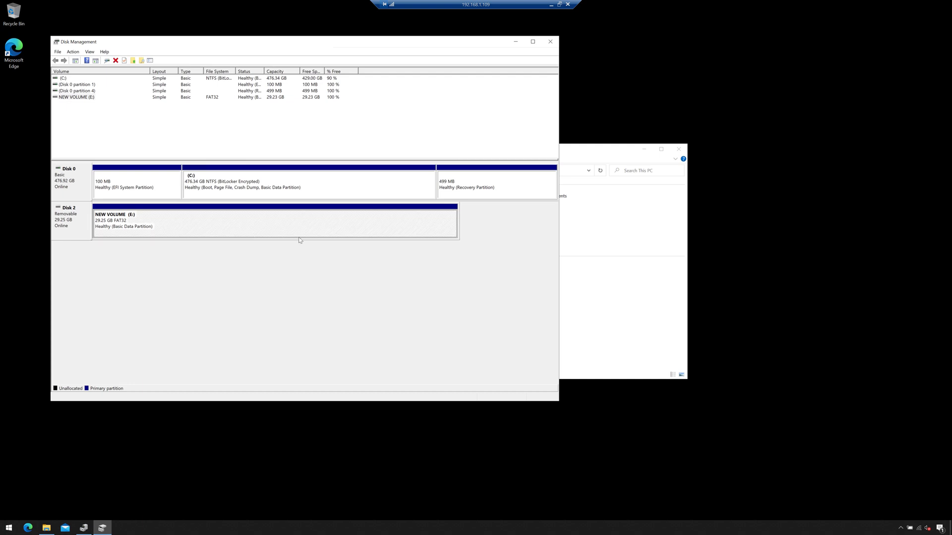
Try opening Removable Disk (E:) twice, dismiss each 'not accessible' error, then return to Device Manager.
double_click(489, 275)
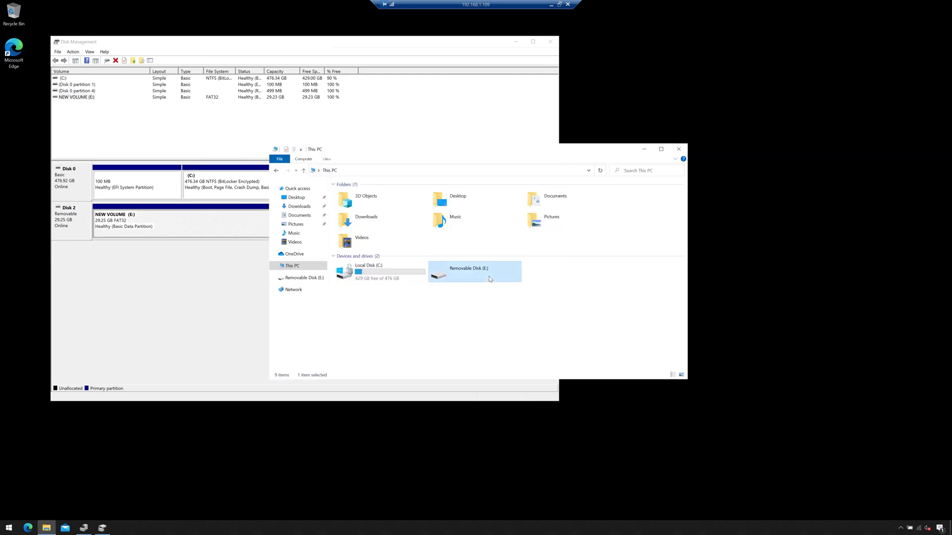
left_click(520, 271)
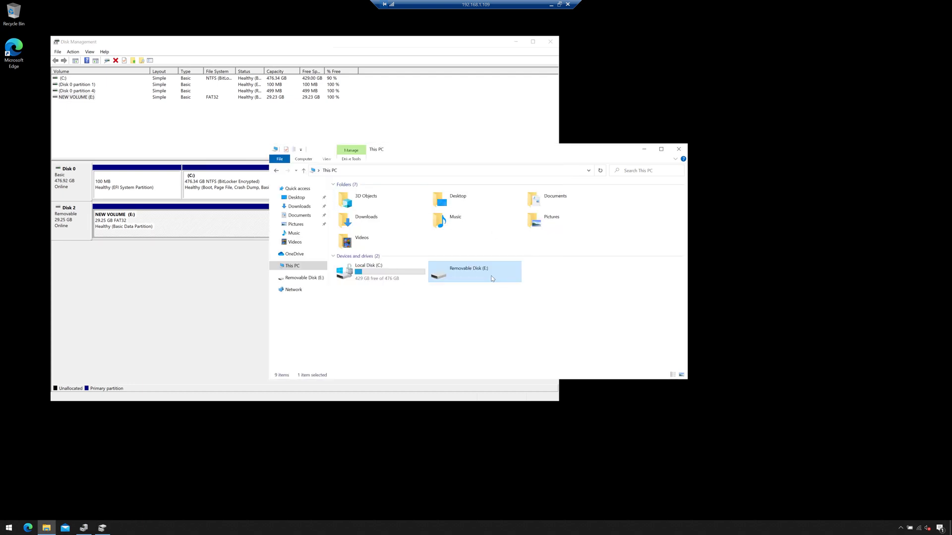
double_click(441, 272)
left_click(521, 271)
left_click(513, 44)
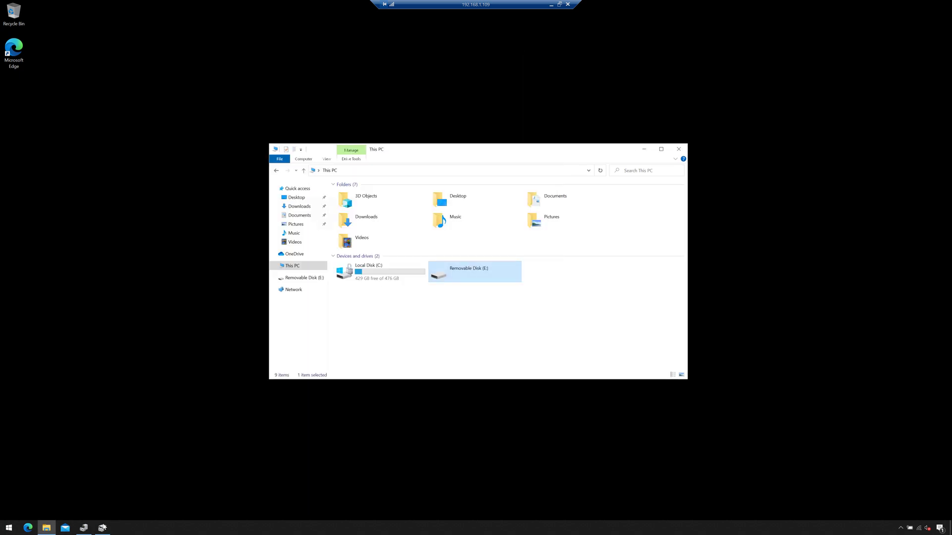
left_click(84, 528)
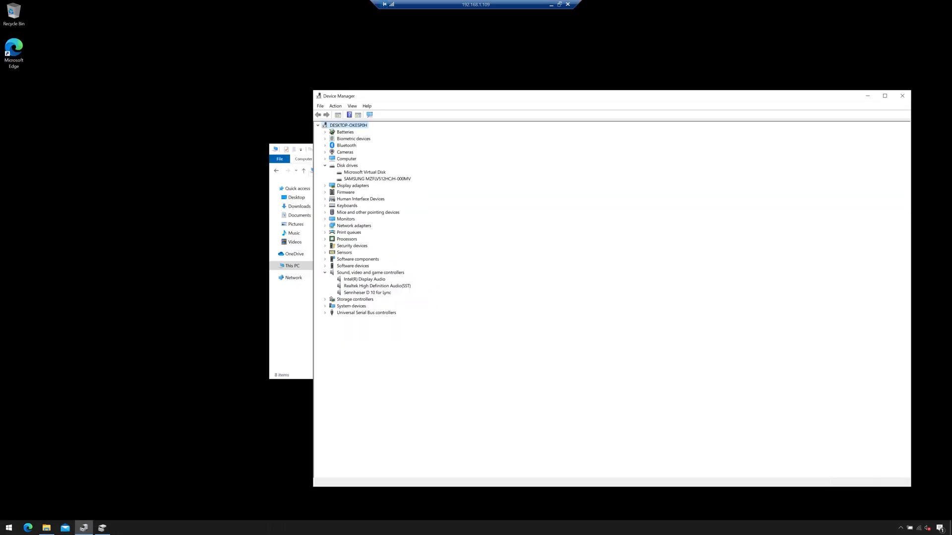
Expand Settings and Device Control on USB Restriction Properties and scroll through the device-control settings.
left_click(551, 4)
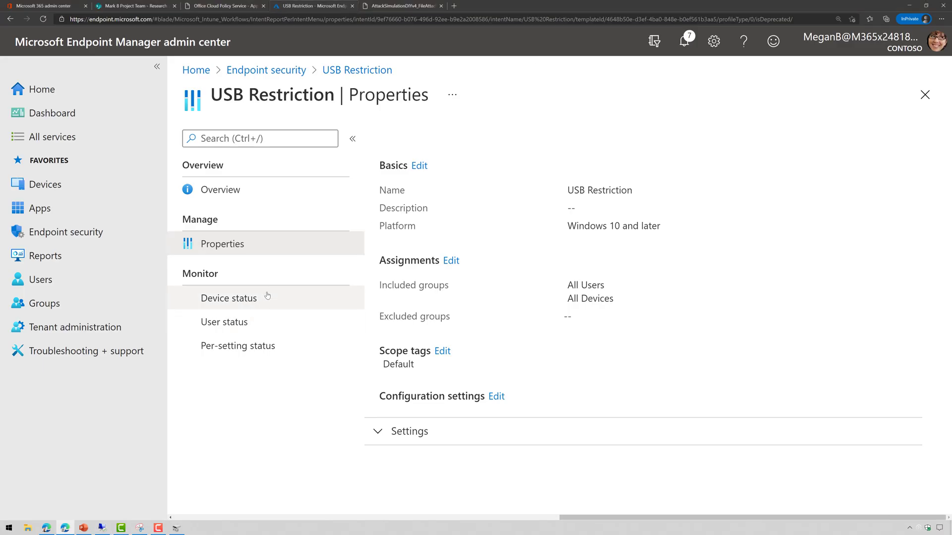
left_click(418, 428)
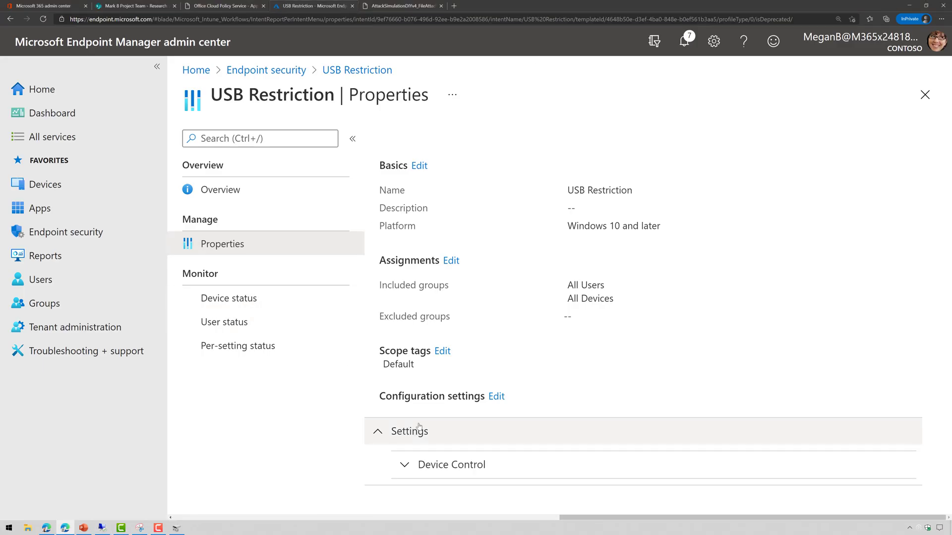
left_click(426, 468)
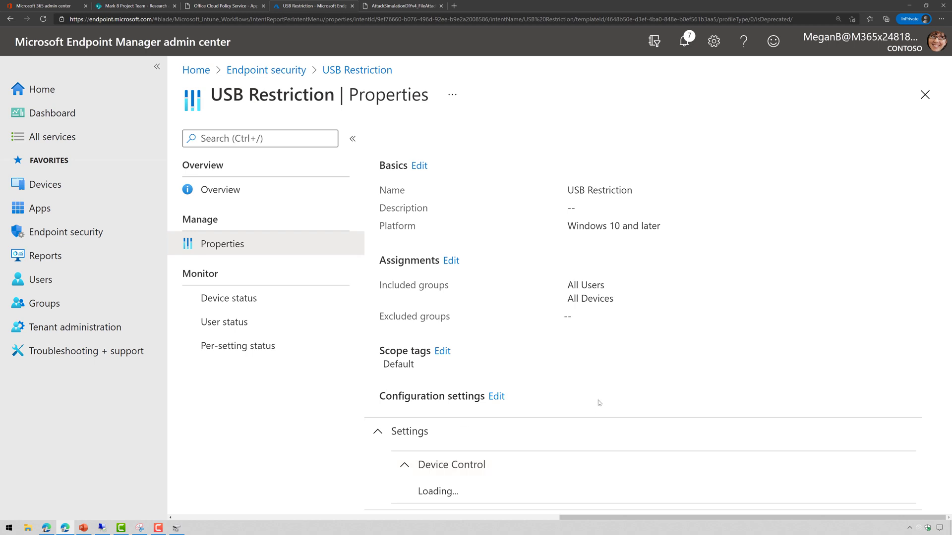
scroll(599, 403, "down", 3)
scroll(599, 403, "down", 2)
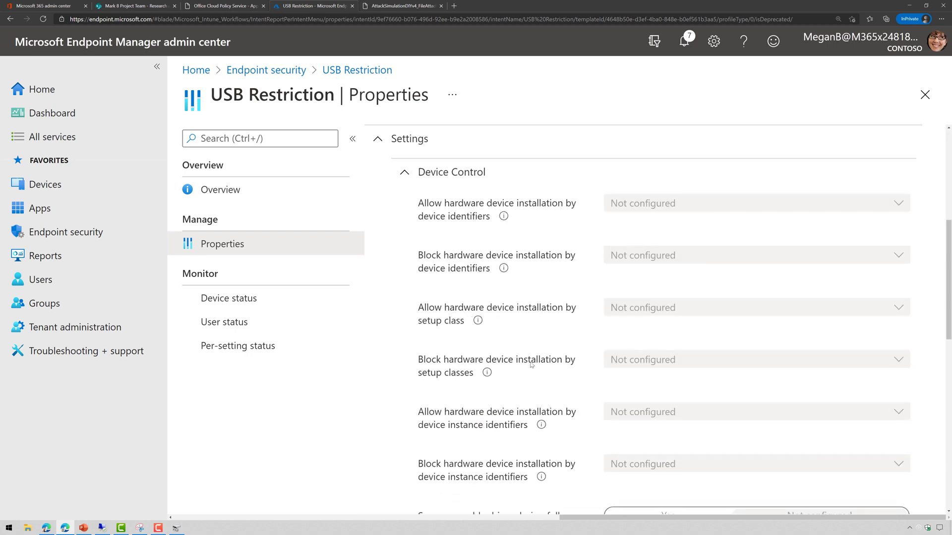
scroll(533, 363, "down", 3)
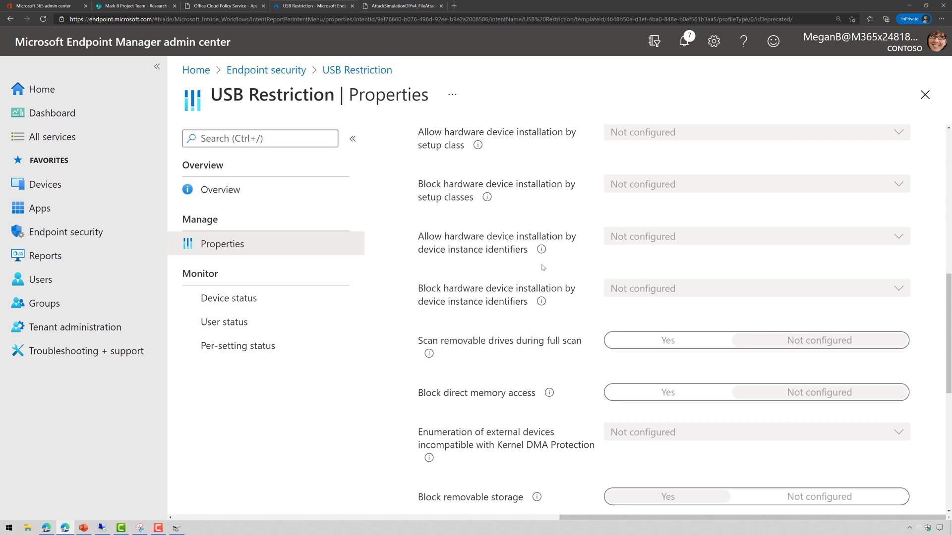
mouse_move(538, 250)
mouse_move(478, 144)
scroll(487, 388, "up", 2)
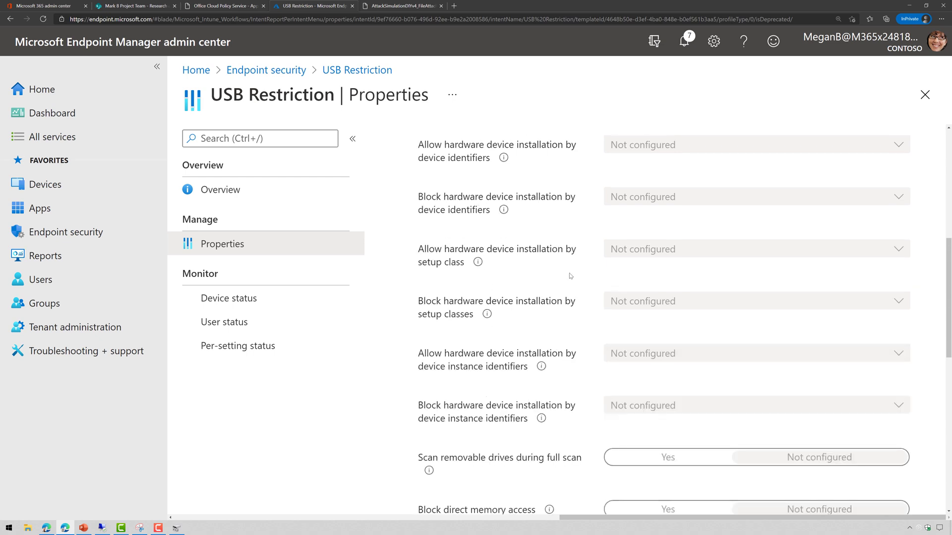